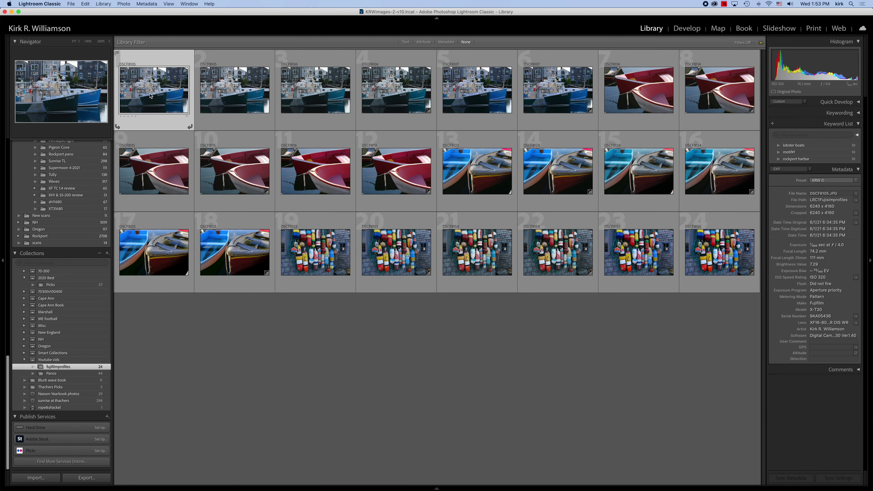
# Open the first harbor boat photo for developing and switch DSCF8105.RAF between its import state and Camera ASTIA/Soft profile, ending on ASTIA/Soft
pyautogui.doubleClick(150, 96)
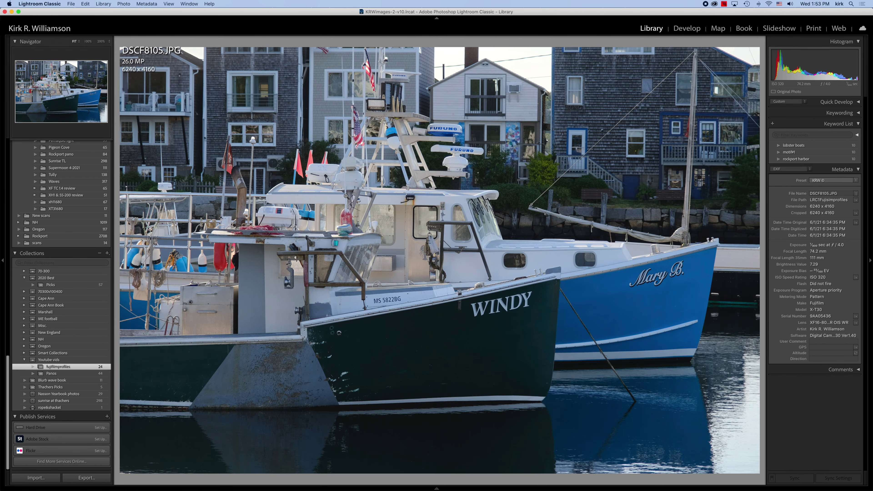
pyautogui.press('d')
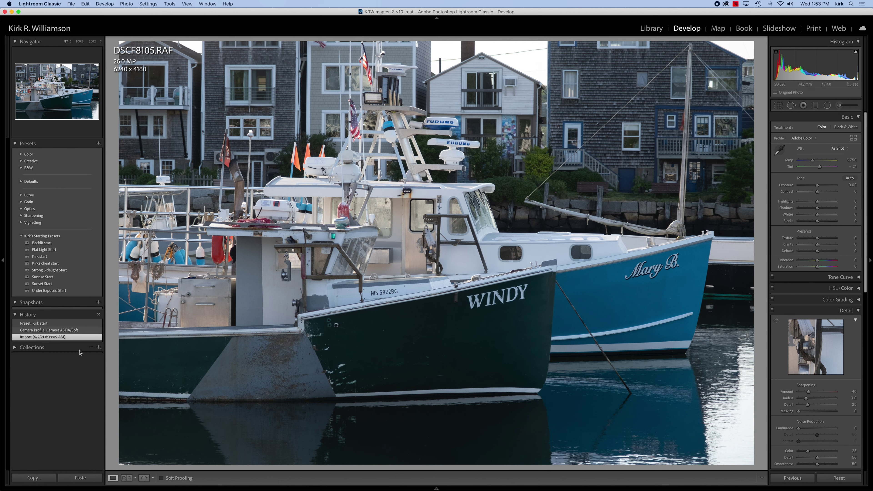
pyautogui.click(33, 330)
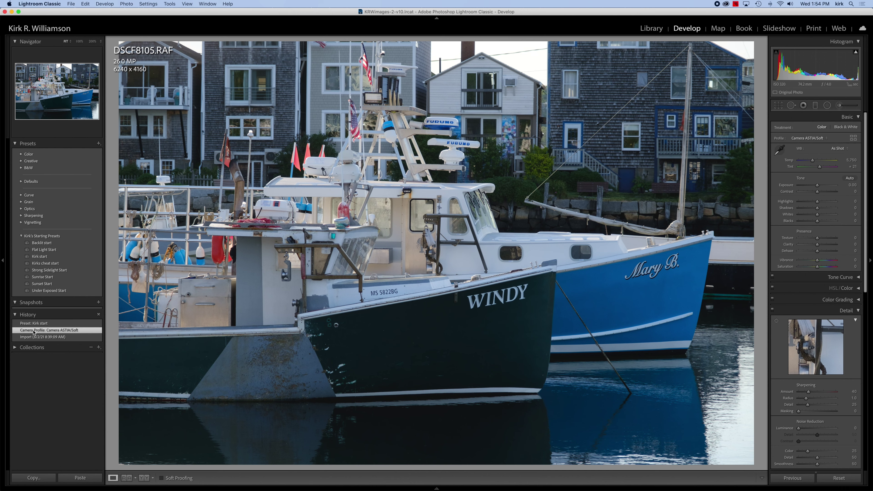
pyautogui.click(33, 337)
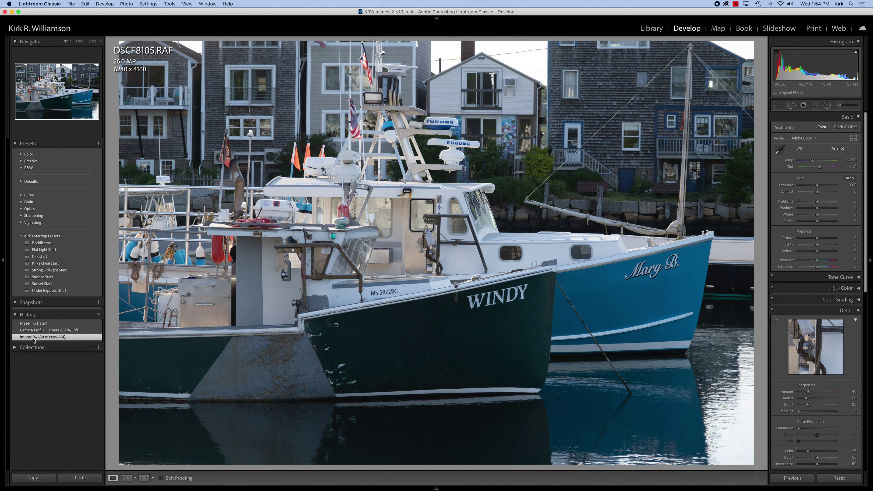
pyautogui.click(33, 330)
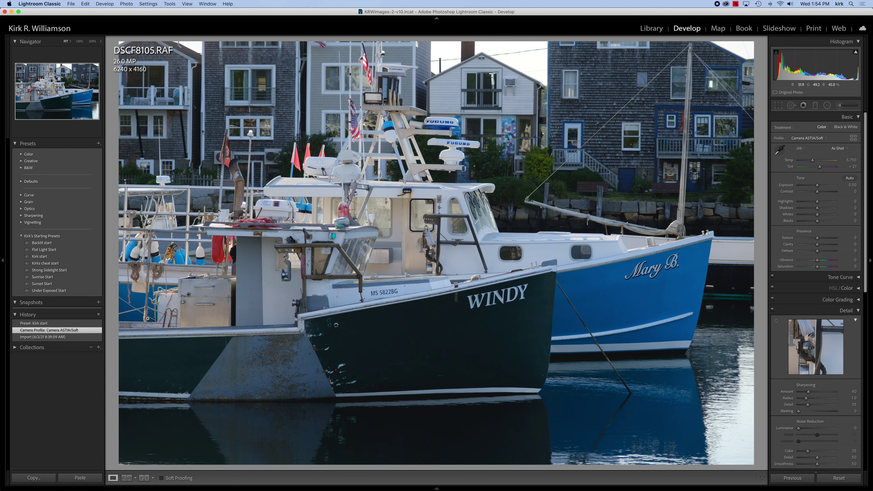
# Compare DSCF8105.RAF in the Camera ASTIA/Soft profile with its JPG version by alternating between the two
pyautogui.press('Right')
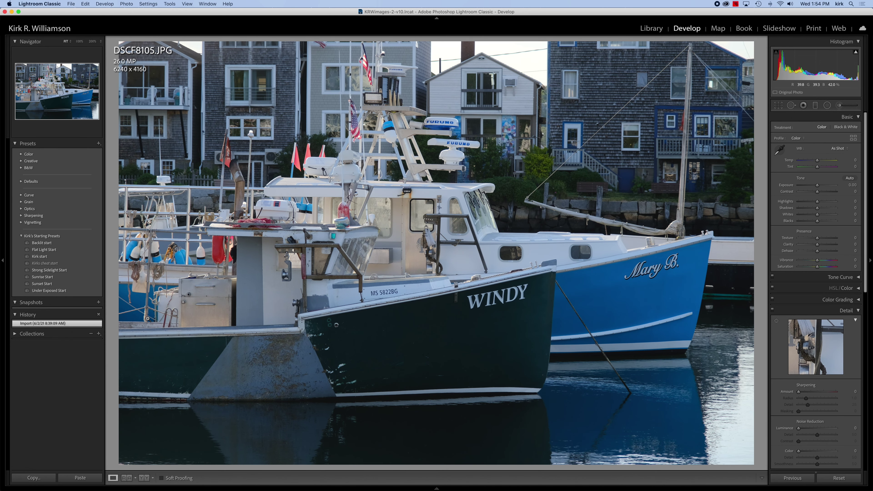
pyautogui.press('Left')
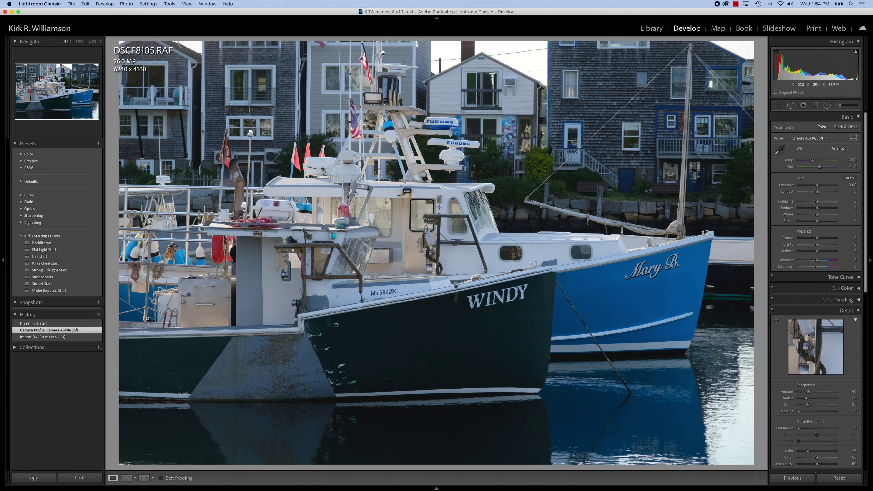
pyautogui.press('Right')
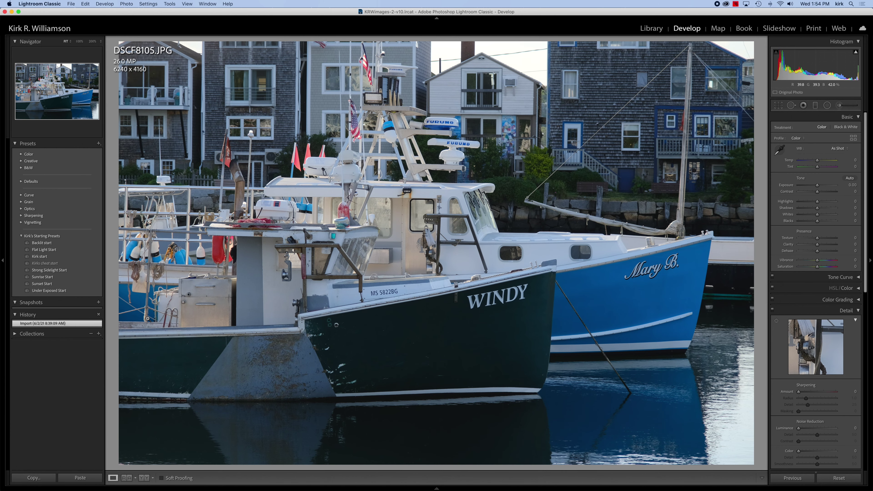
pyautogui.press('Left')
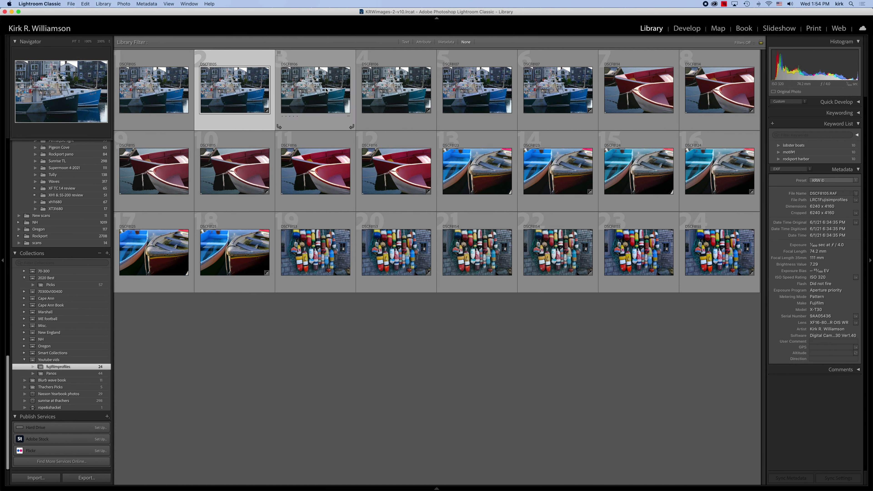
# Open DSCF8106.RAF for developing and compare its Camera CLASSIC CHROME profile with the import state and the matching JPG
pyautogui.click(326, 90)
pyautogui.press('d')
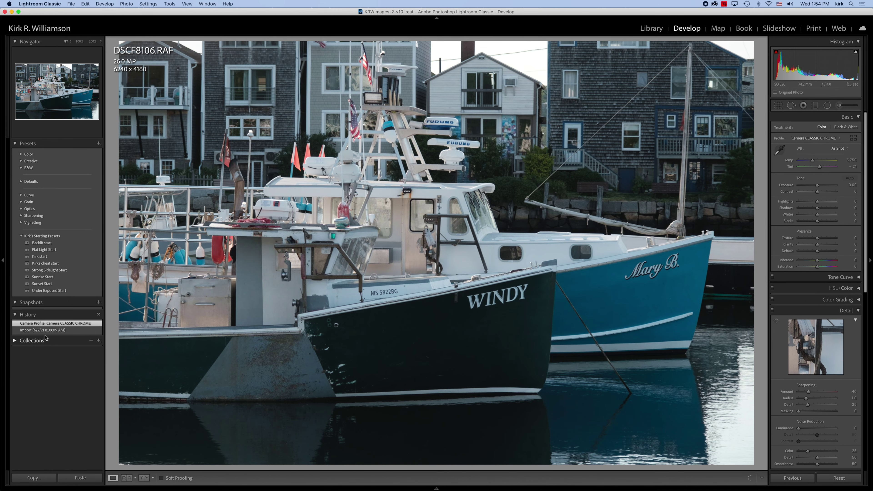
pyautogui.click(43, 330)
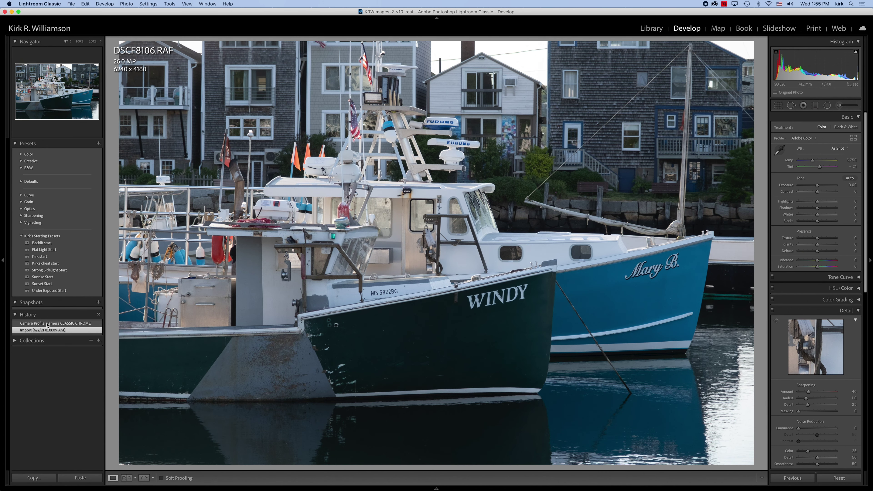
pyautogui.click(47, 325)
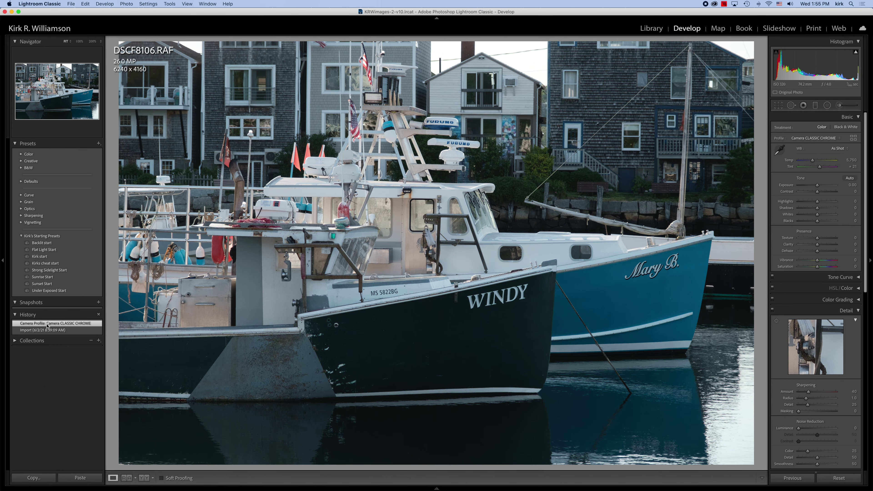
pyautogui.press('Right')
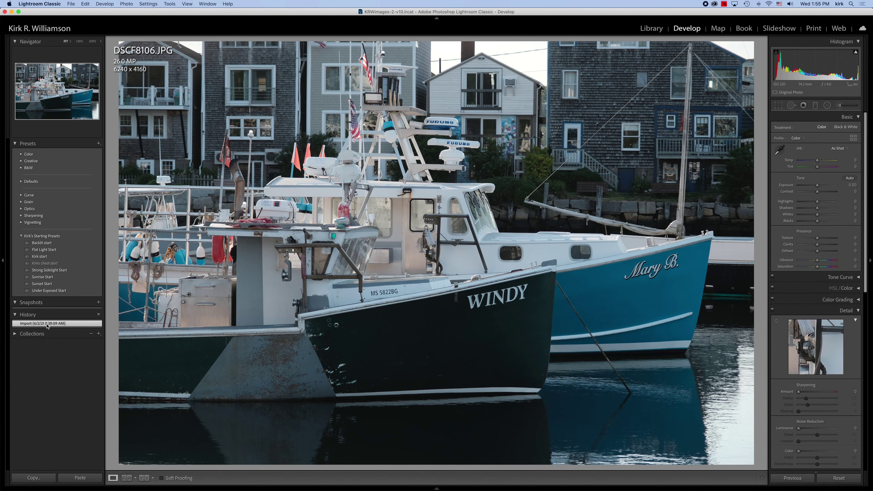
pyautogui.press('Left')
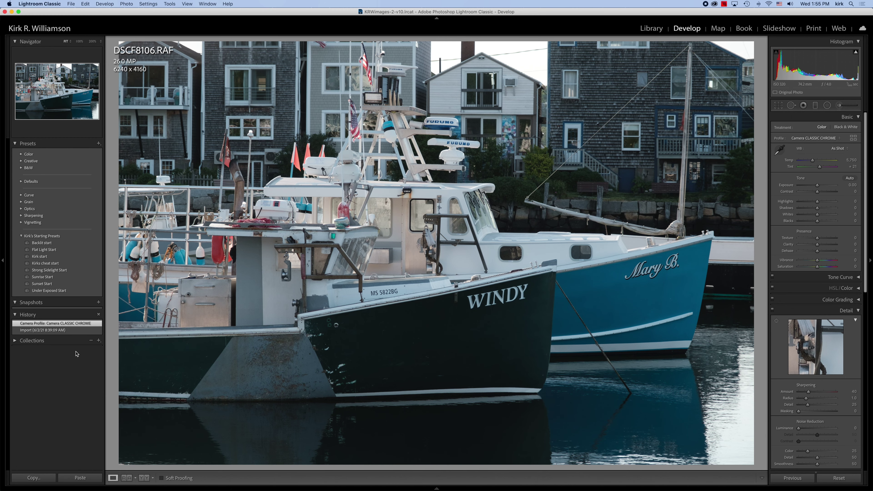
# View DSCF8107.JPG, and compare DSCF8107.RAF in its import state with its Camera Velvia/Vivid profile
pyautogui.press('Right')
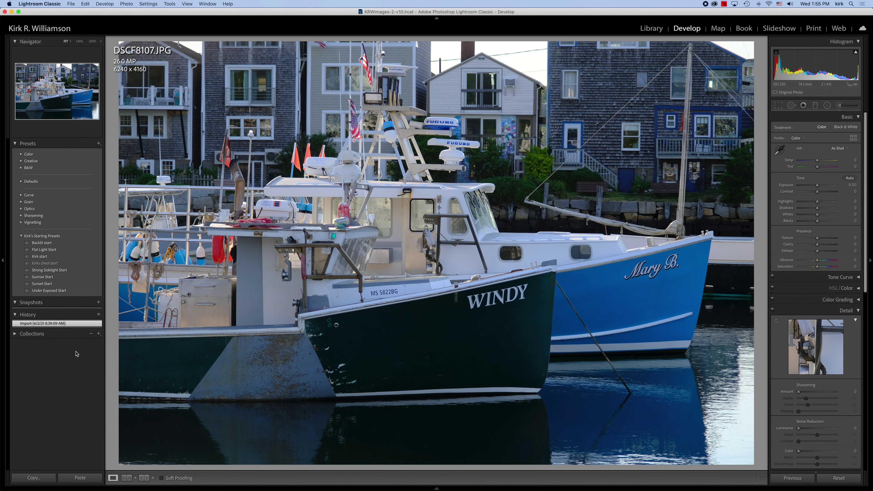
pyautogui.press('Right')
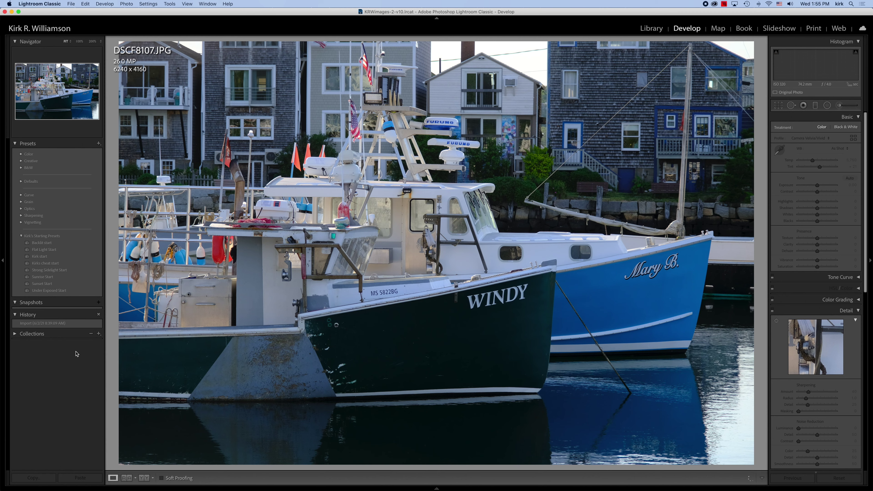
pyautogui.click(47, 330)
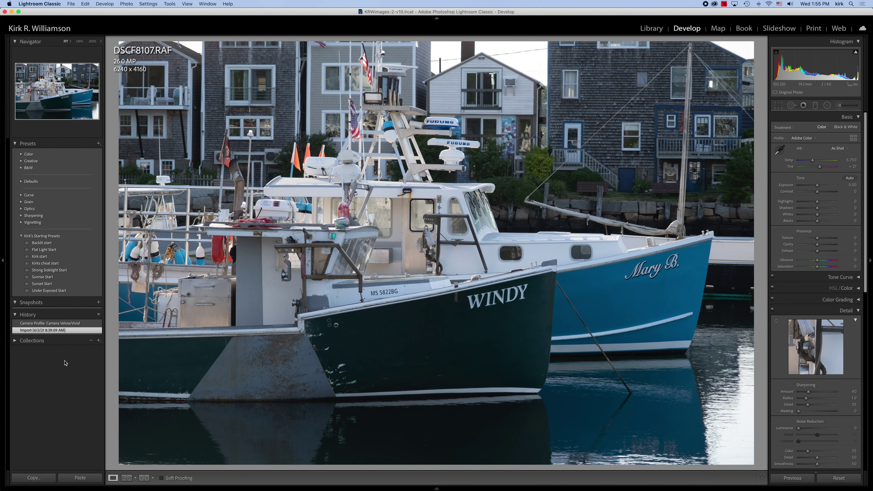
pyautogui.click(56, 323)
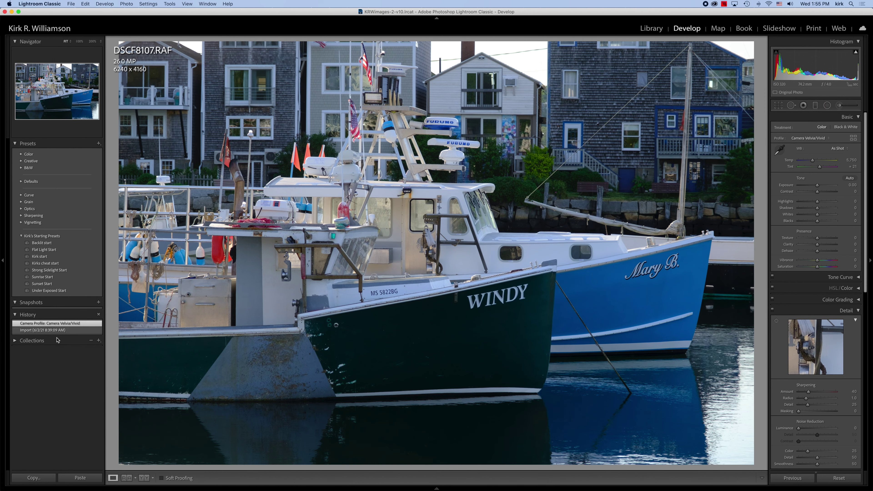
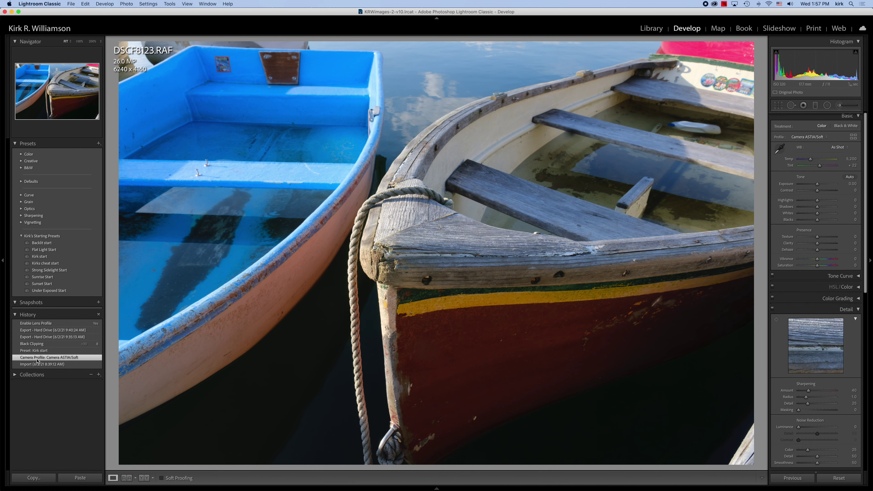
# Return to the photo grid and open the rowboat photo DSCF8125.JPG in single-image view
pyautogui.press('g')
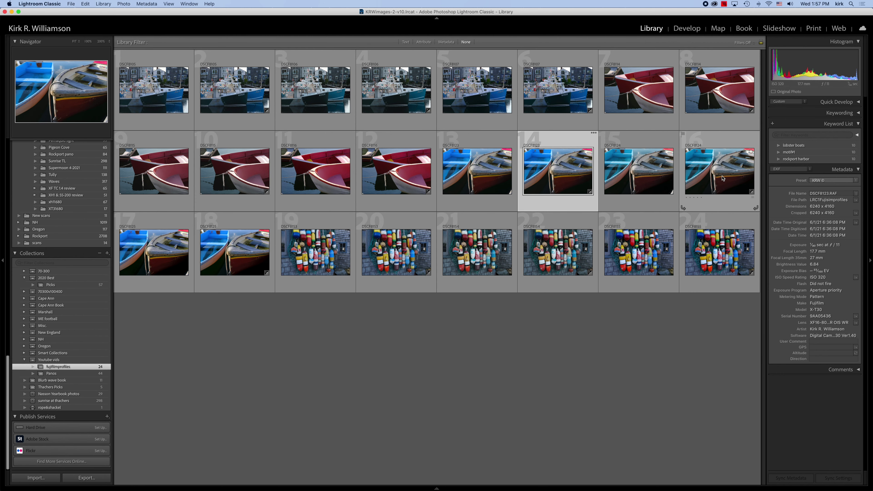
pyautogui.click(156, 265)
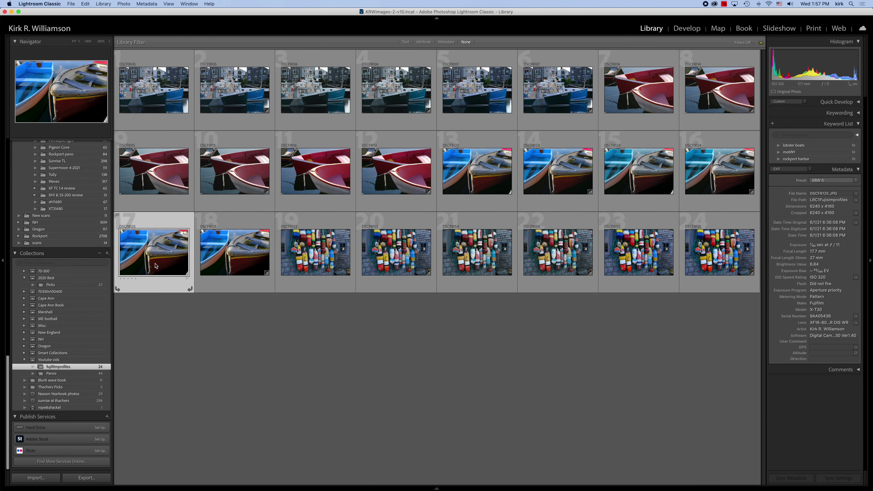
pyautogui.doubleClick(155, 266)
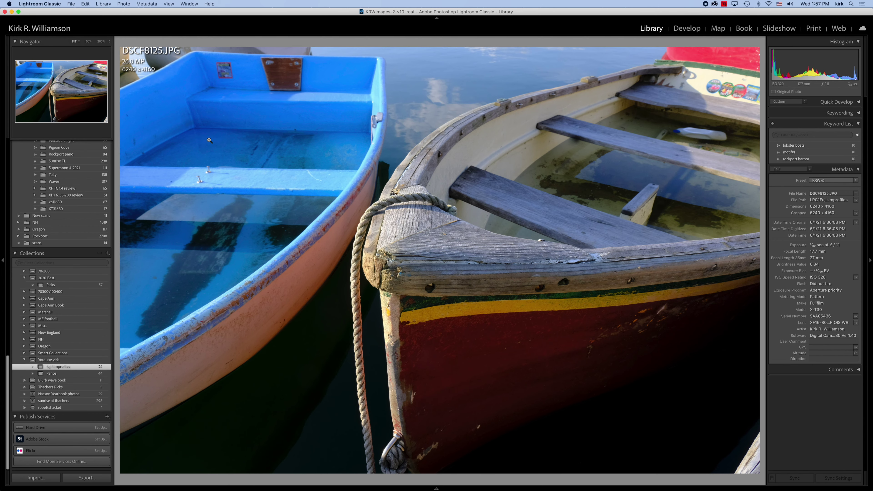
# Compare DSCF8125.JPG with DSCF8124.RAF, and show DSCF8125.RAF
pyautogui.press('Left')
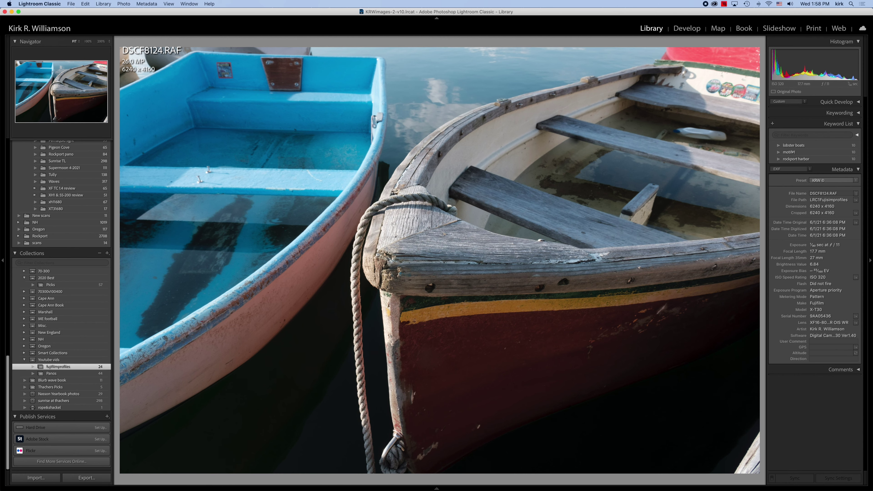
pyautogui.press('Right')
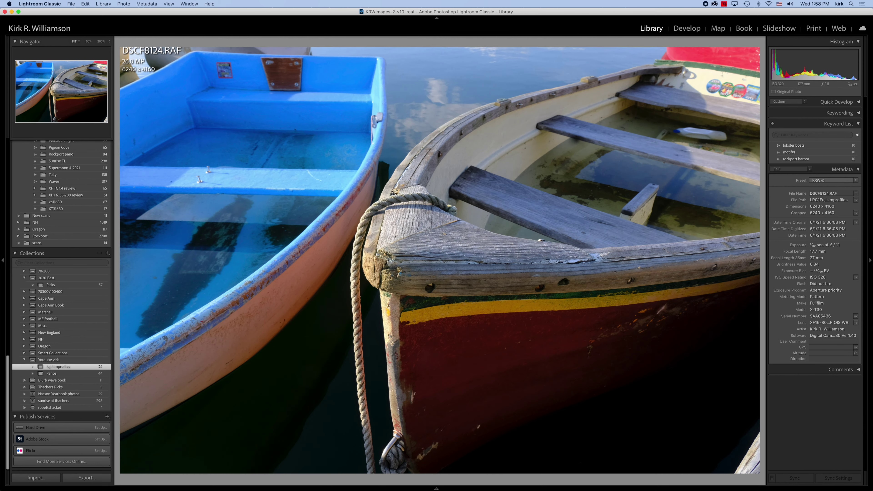
pyautogui.press('Left')
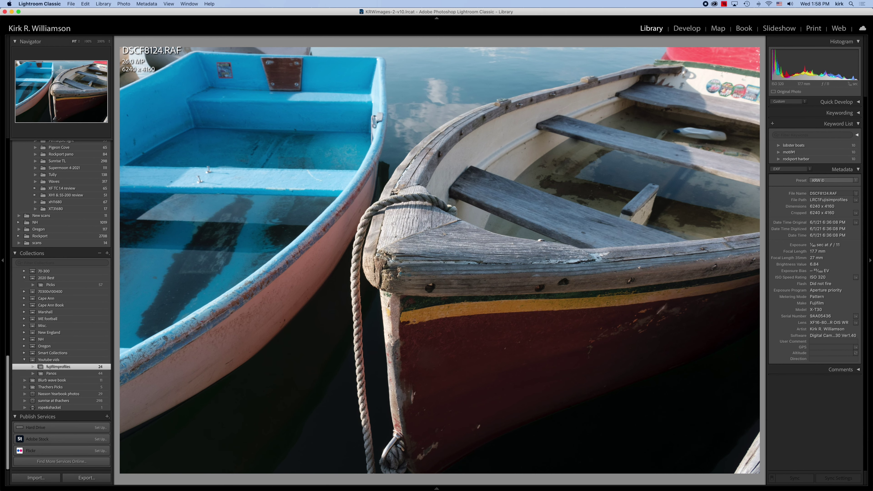
pyautogui.press('Right')
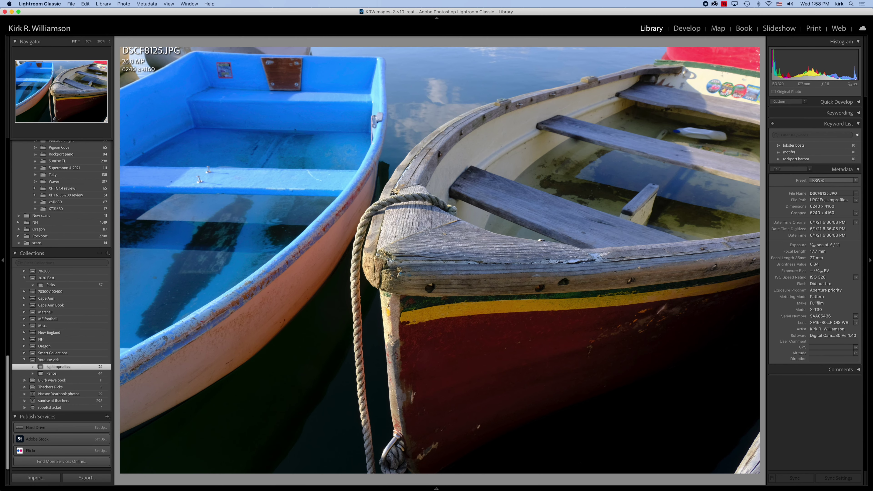
pyautogui.press('Right')
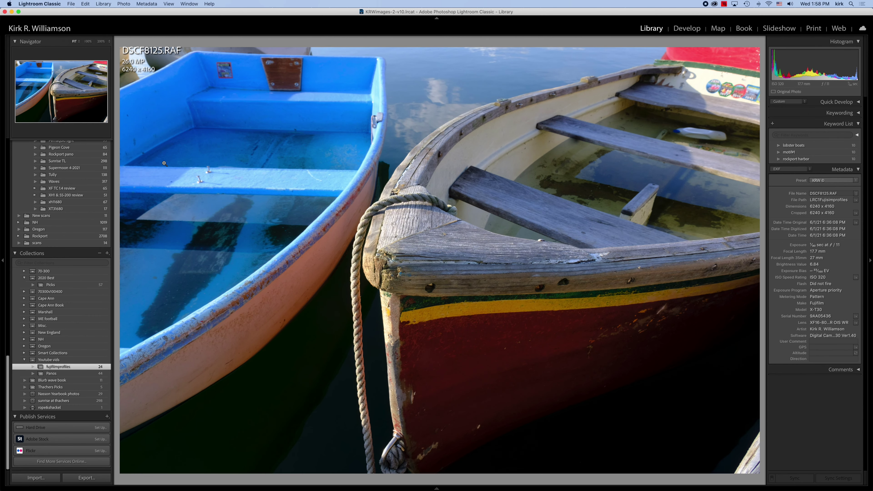
# Open DSCF8125.RAF for developing and compare its import state with the Camera Velvia/Vivid profile, ending on Velvia/Vivid
pyautogui.moveTo(37, 367)
pyautogui.press('d')
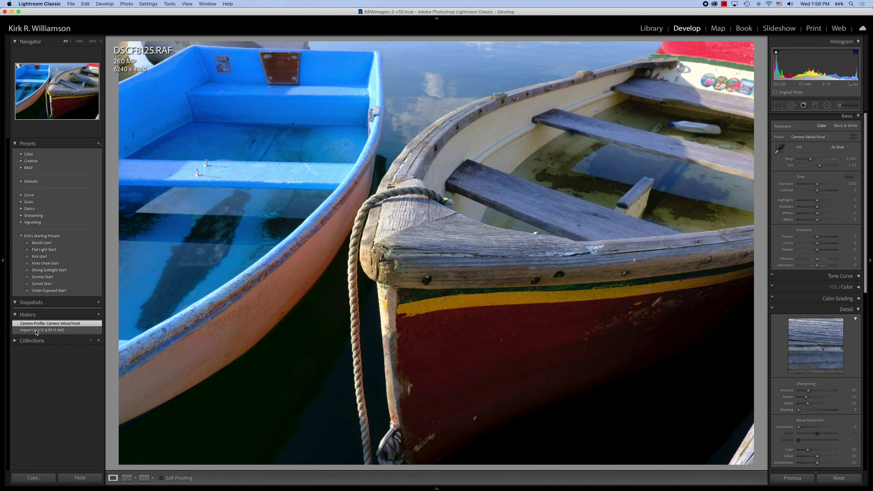
pyautogui.click(37, 330)
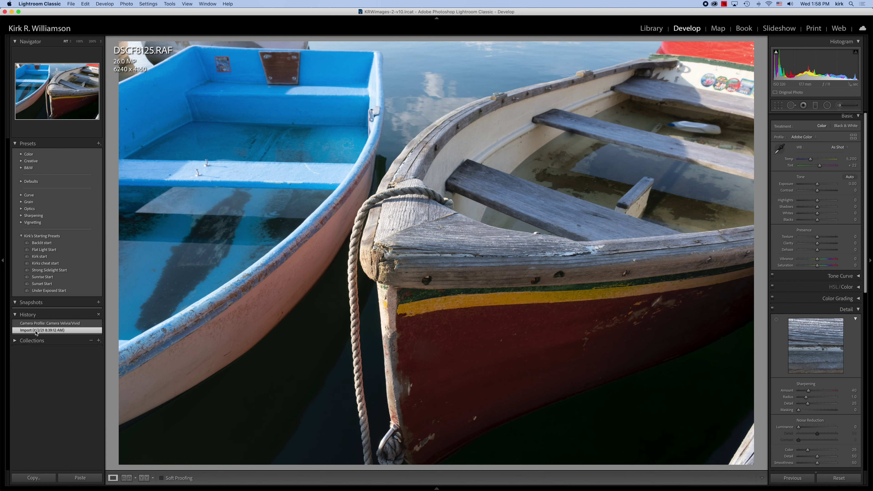
pyautogui.click(35, 324)
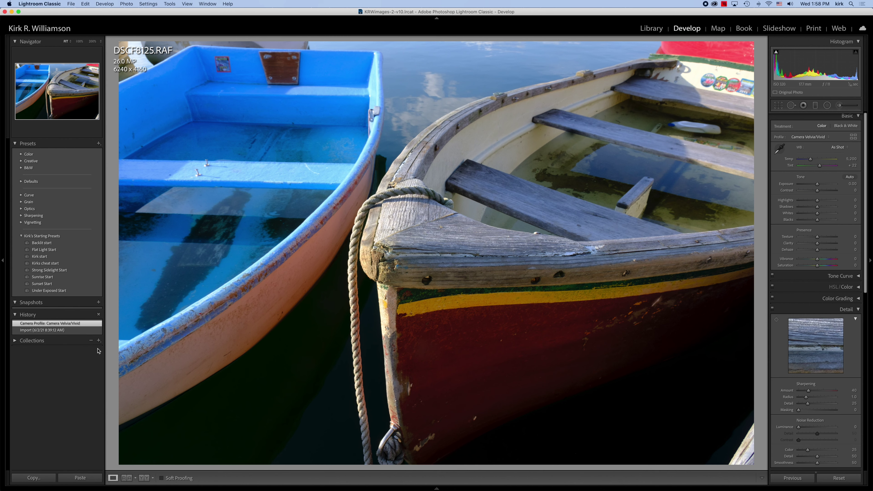
# Open the buoy photo DSCF8153.JPG from the grid and compare it repeatedly with DSCF8153.RAF
pyautogui.press('g')
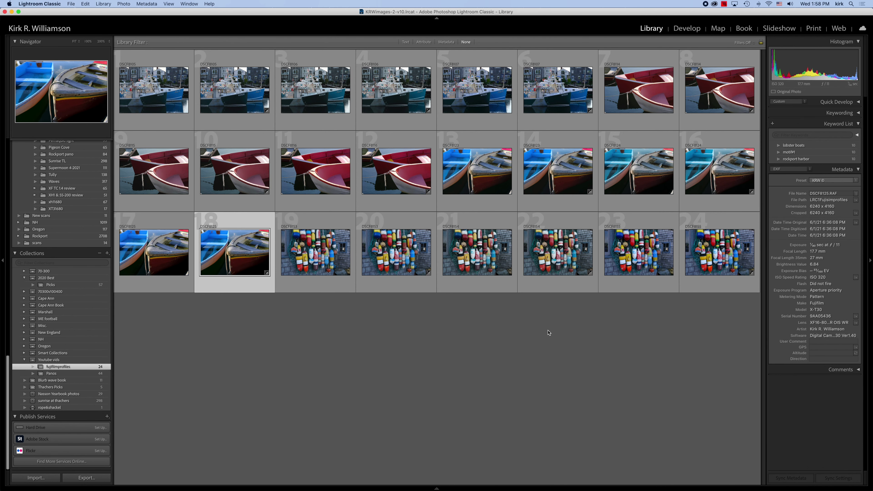
pyautogui.doubleClick(326, 264)
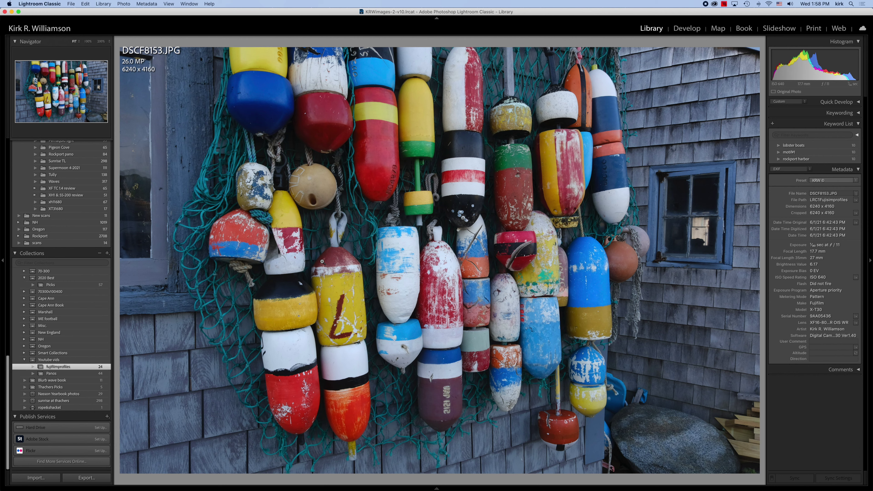
pyautogui.press('Right')
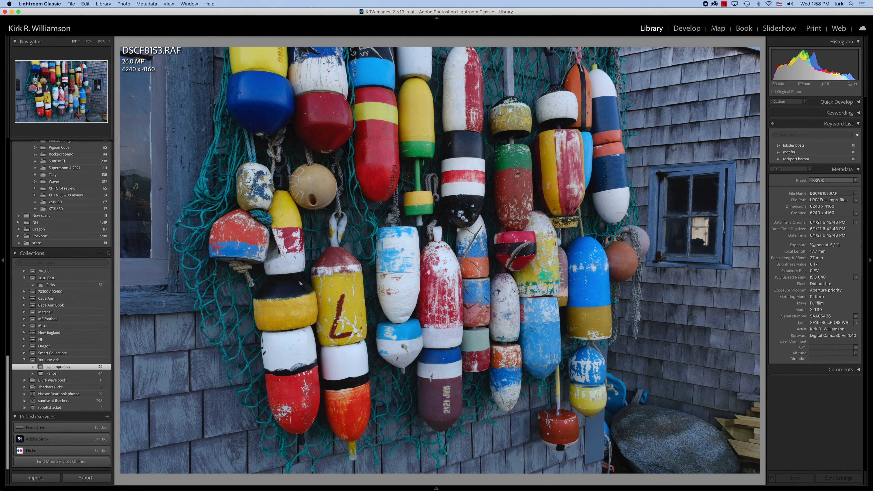
pyautogui.press('Left')
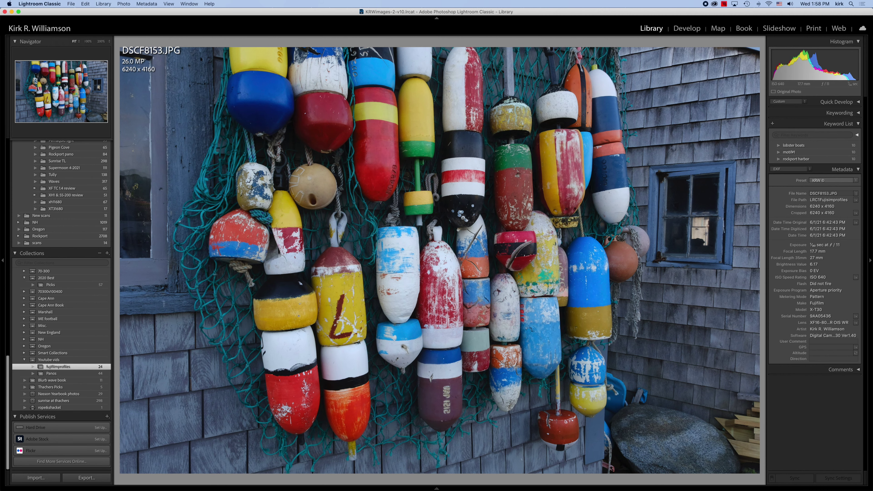
pyautogui.press('Right')
pyautogui.press('Left')
pyautogui.press('Right')
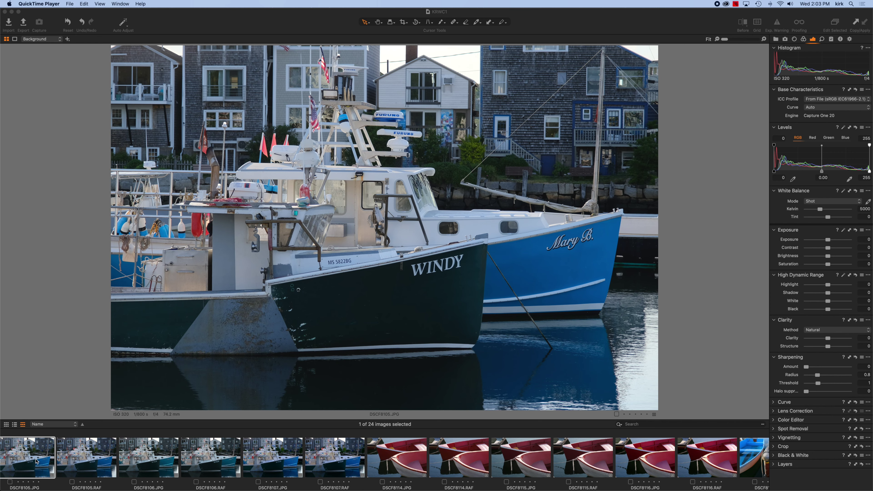
# In Capture One, compare the fishing-boat photo DSCF8105.JPG repeatedly with DSCF8105.RAF, ending on the RAF
pyautogui.click(77, 464)
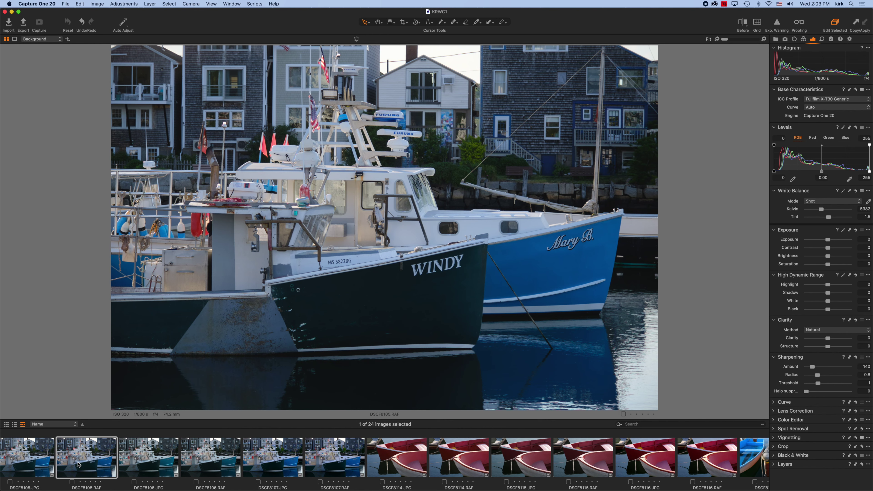
pyautogui.press('Left')
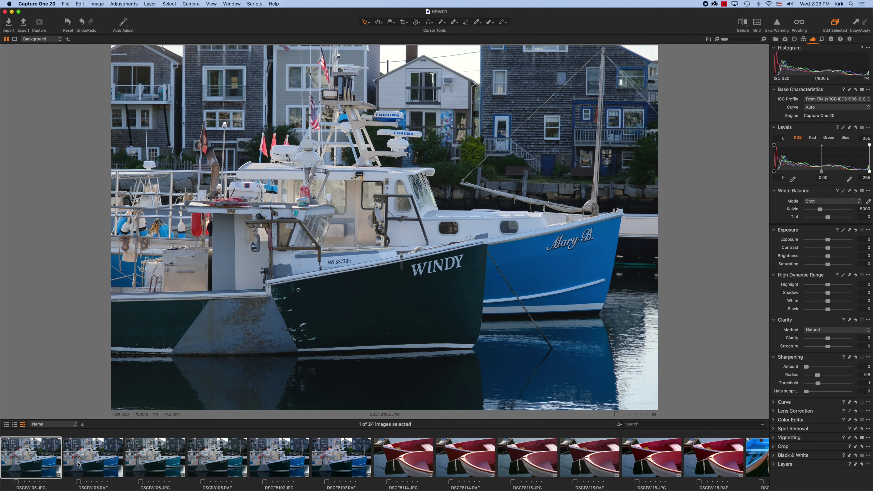
pyautogui.press('Right')
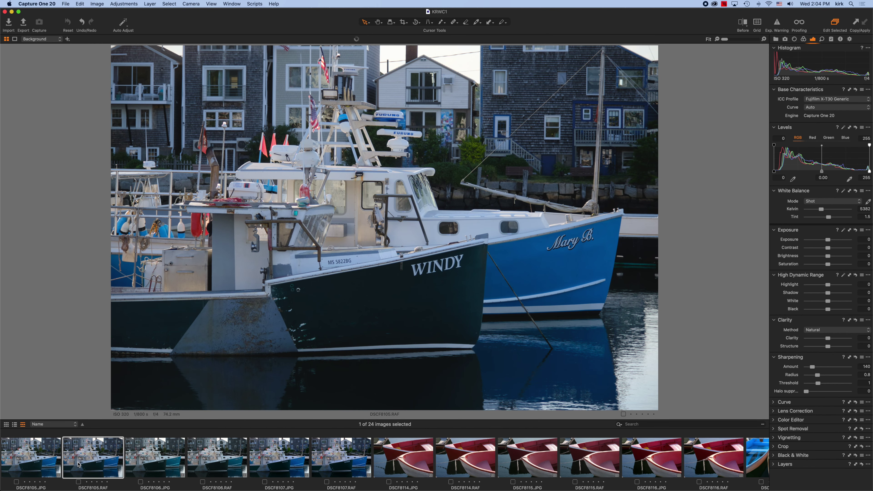
pyautogui.press('Left')
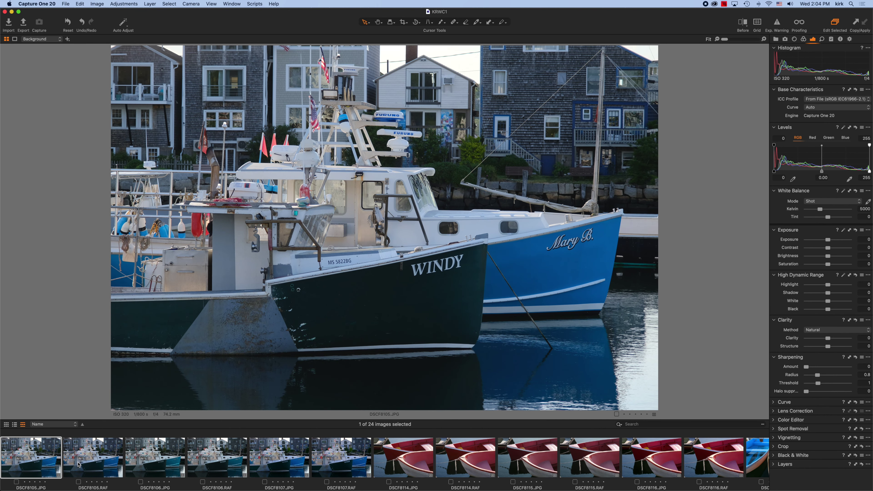
pyautogui.press('Right')
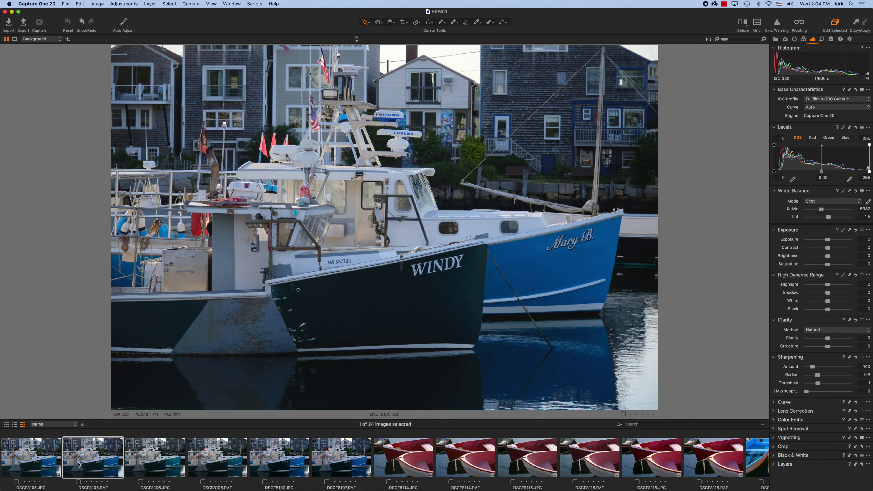
# Compare the in-camera JPG with its RAF for the fishing-boat pairs DSCF8106 and DSCF8107
pyautogui.click(157, 457)
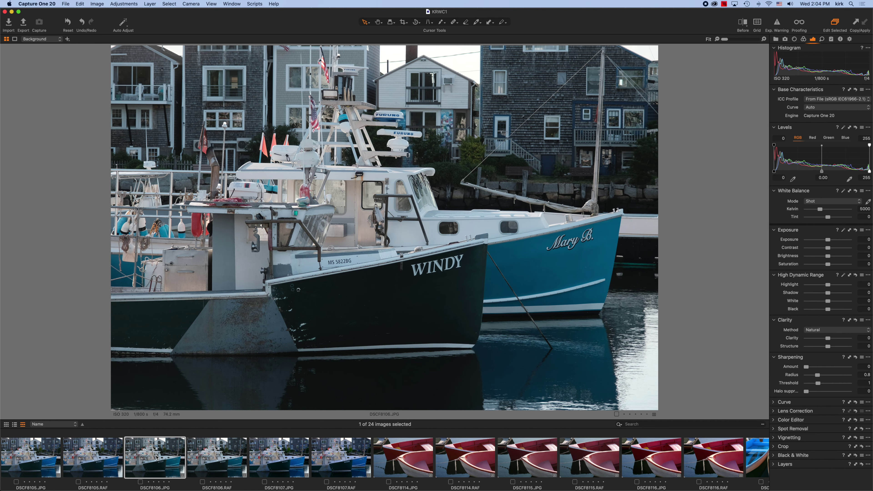
pyautogui.press('Right')
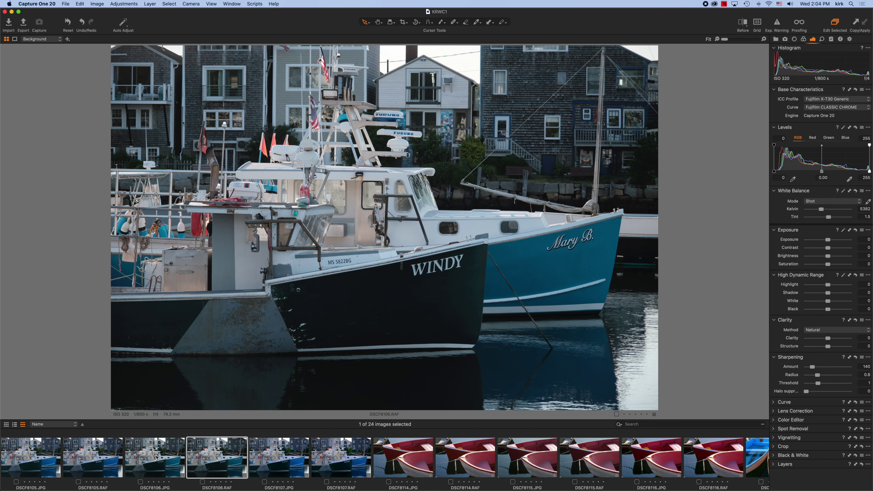
pyautogui.press('Left')
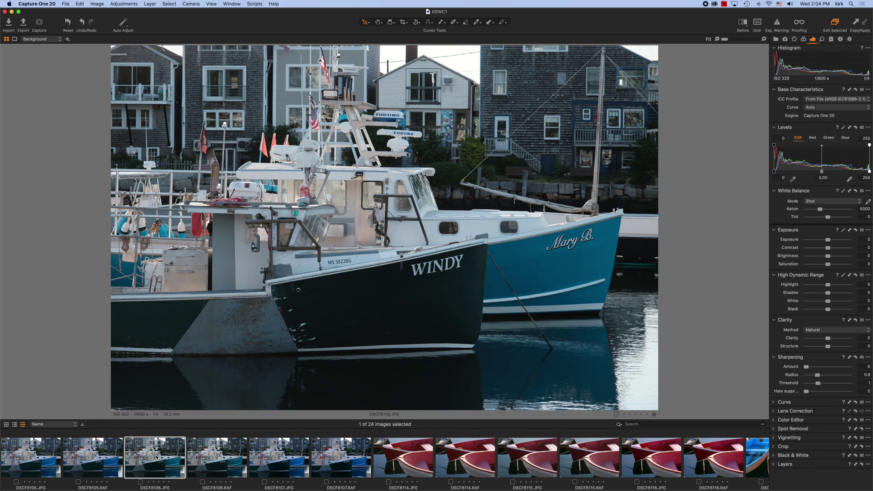
pyautogui.press('Right')
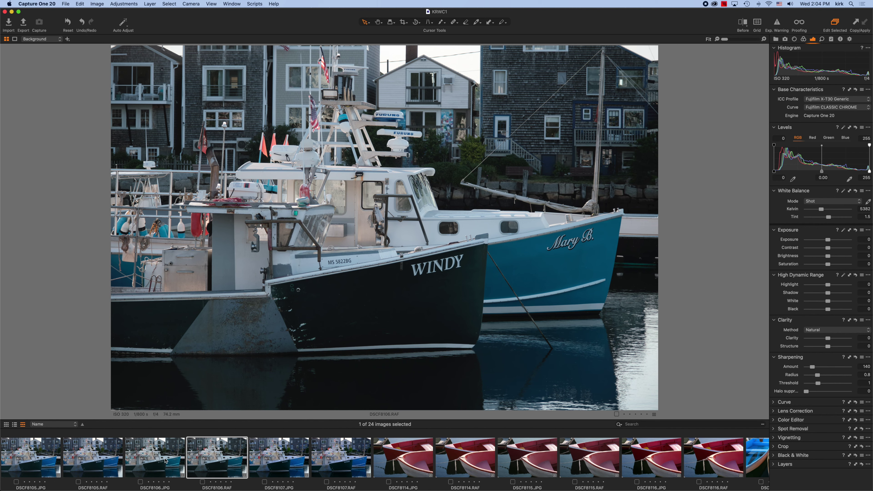
pyautogui.click(288, 465)
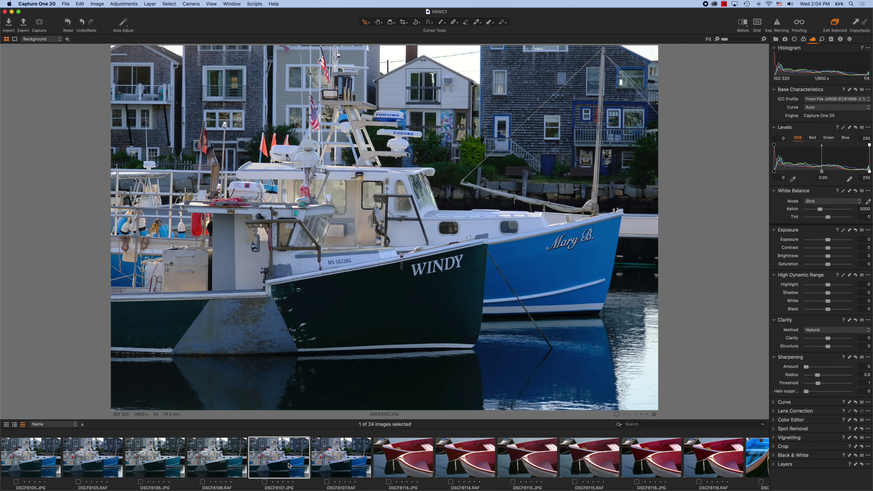
pyautogui.press('Right')
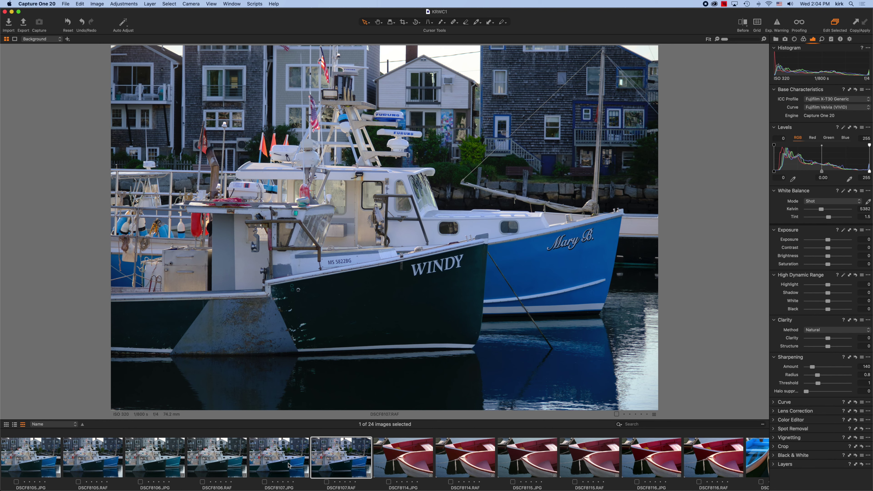
# Compare the JPG and RAF versions of the rowboat photos DSCF8123, DSCF8124 and DSCF8125, ending on DSCF8125.RAF
pyautogui.hscroll(10, 288, 465)
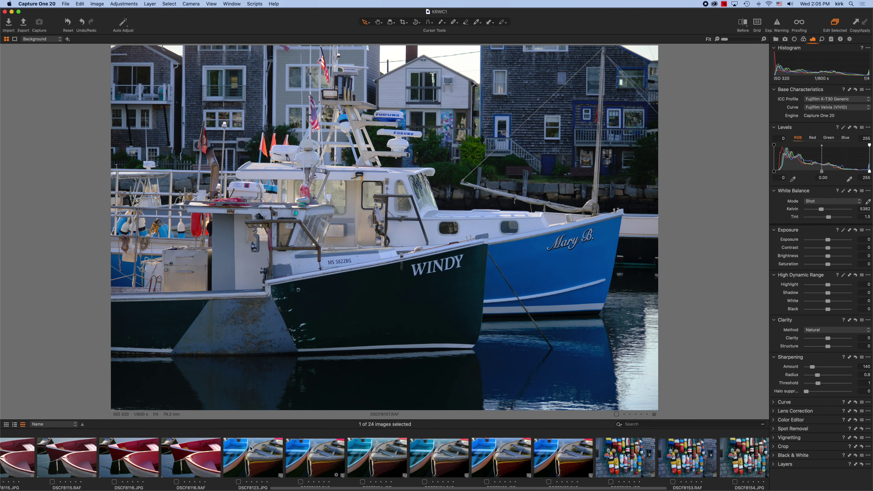
pyautogui.click(250, 458)
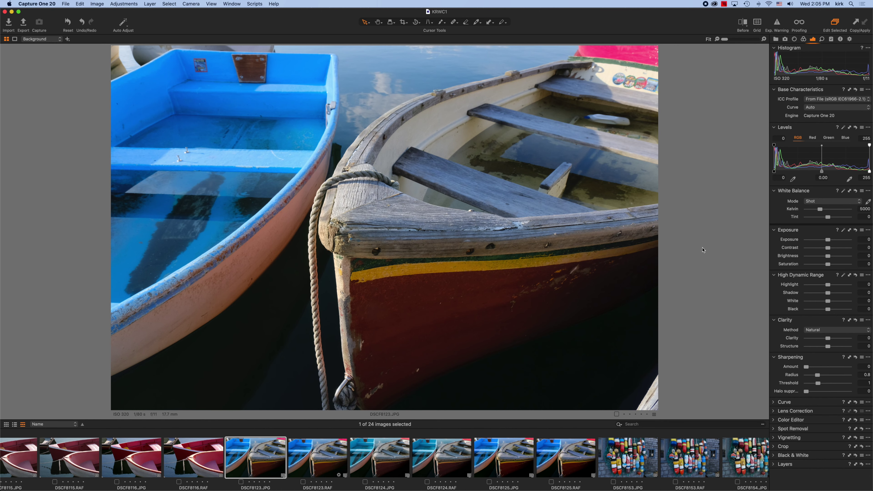
pyautogui.press('Right')
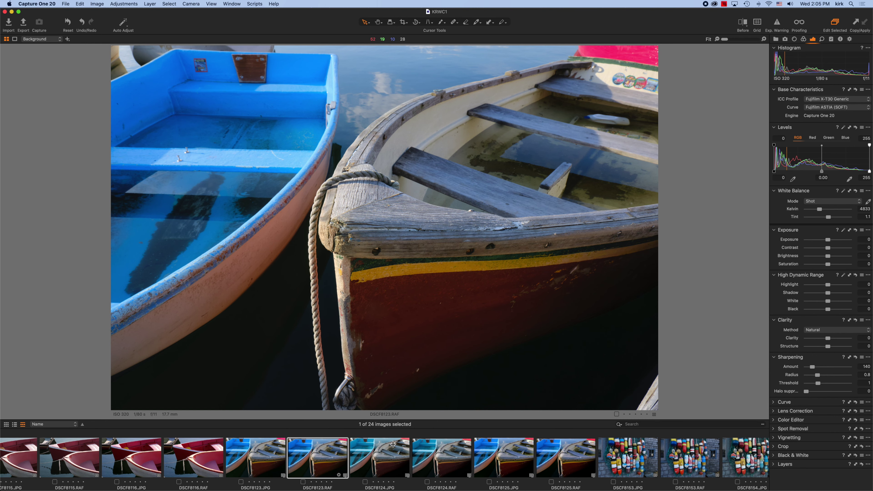
pyautogui.click(385, 465)
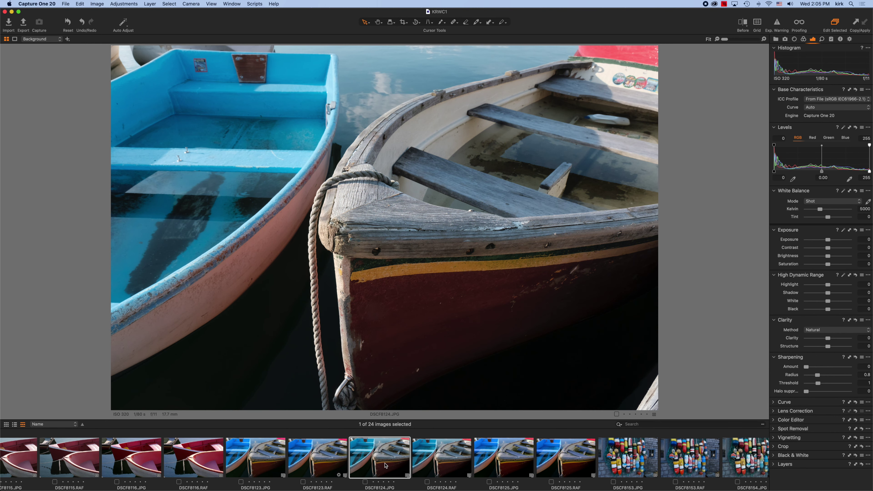
pyautogui.press('Right')
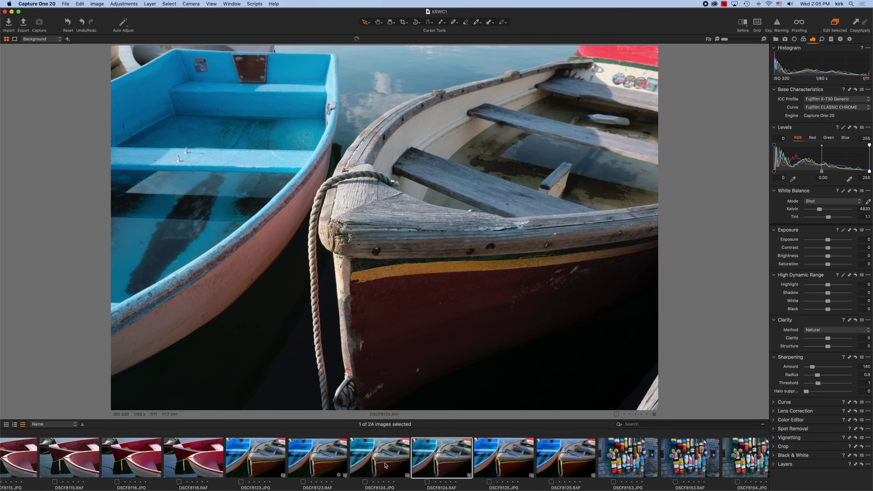
pyautogui.press('Left')
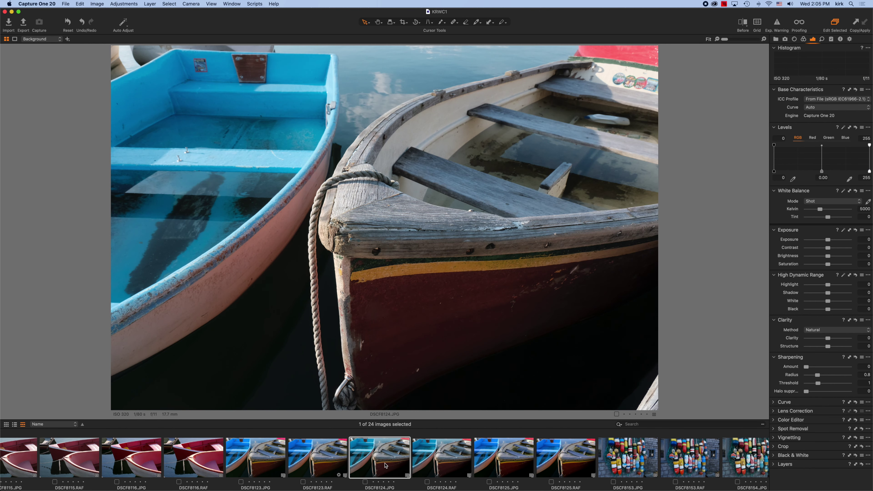
pyautogui.click(499, 455)
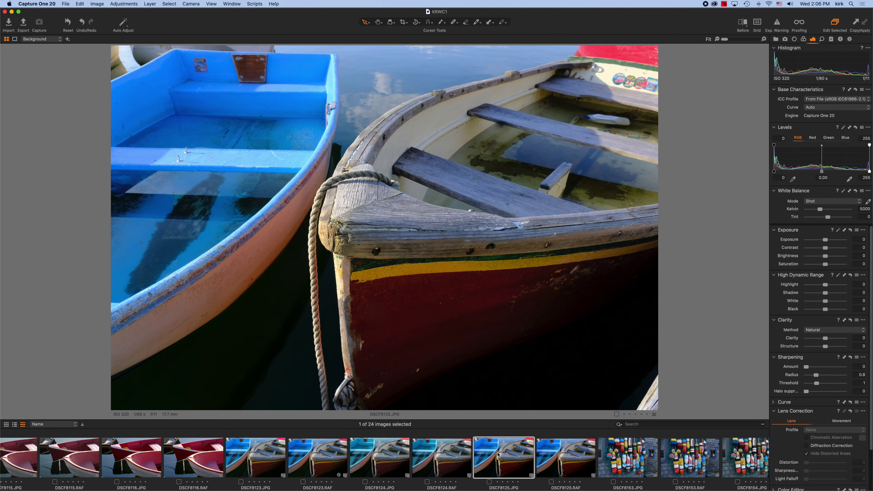
pyautogui.click(566, 459)
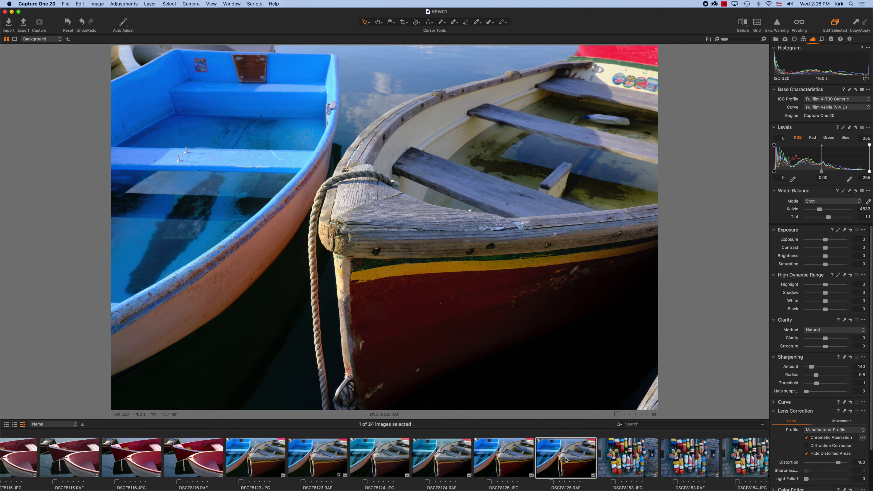
# View each JPG and its RAF in turn for the buoy photos DSCF8153, DSCF8154 and DSCF8155
pyautogui.hscroll(6, 691, 451)
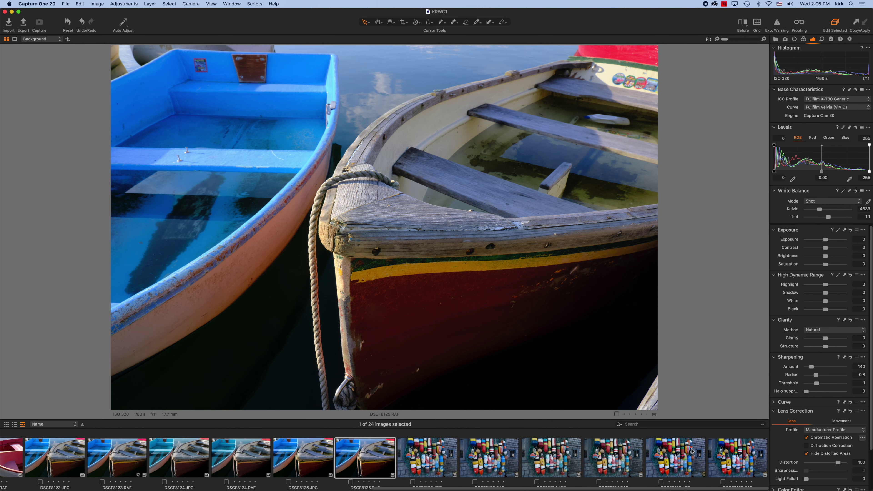
pyautogui.click(432, 455)
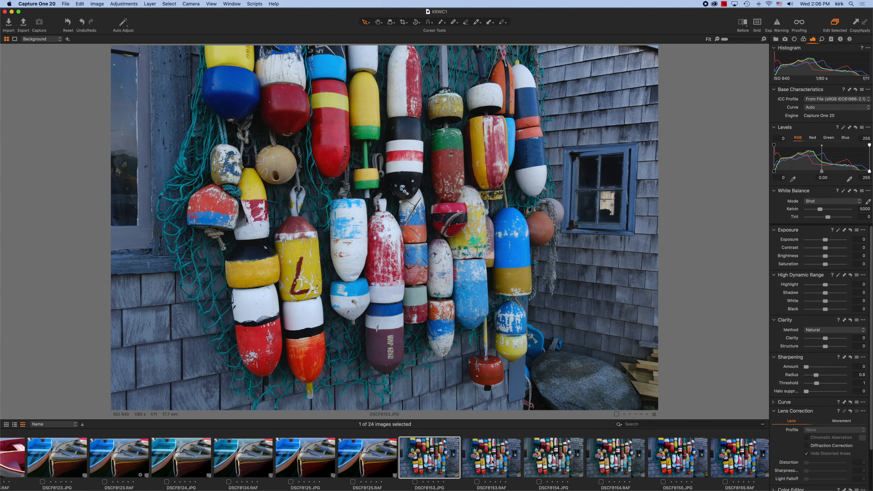
pyautogui.click(492, 462)
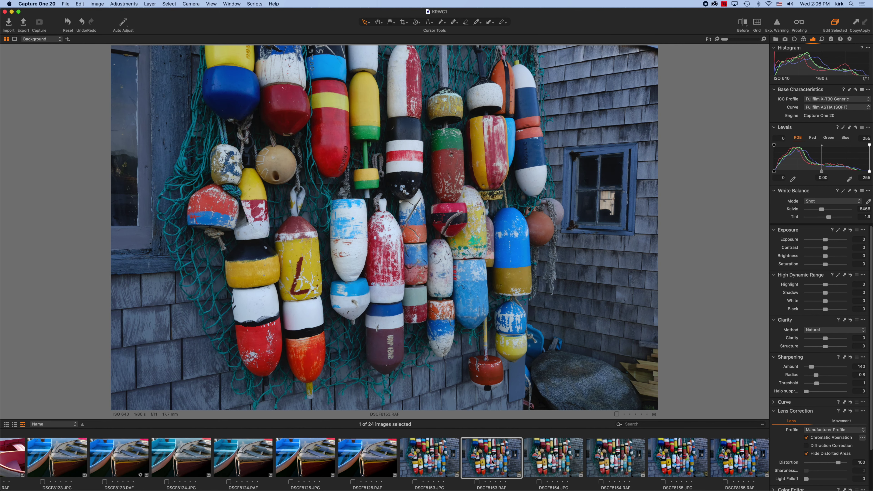
pyautogui.press('Right')
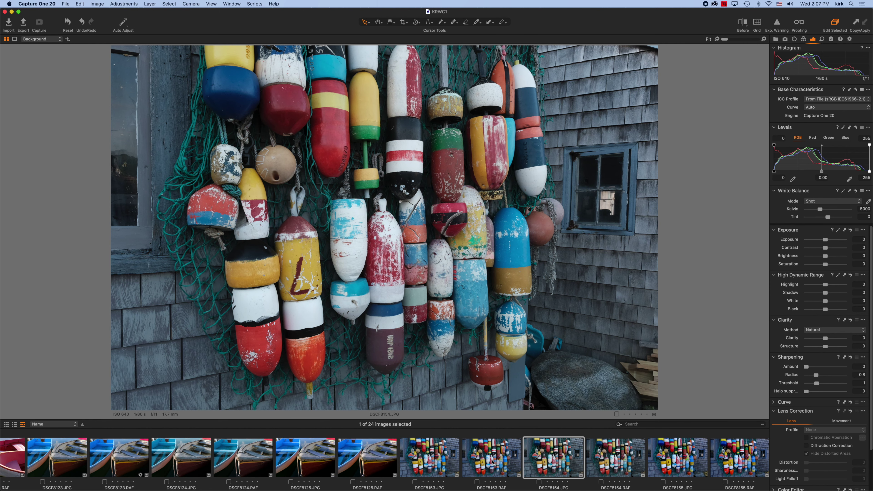
pyautogui.press('Right')
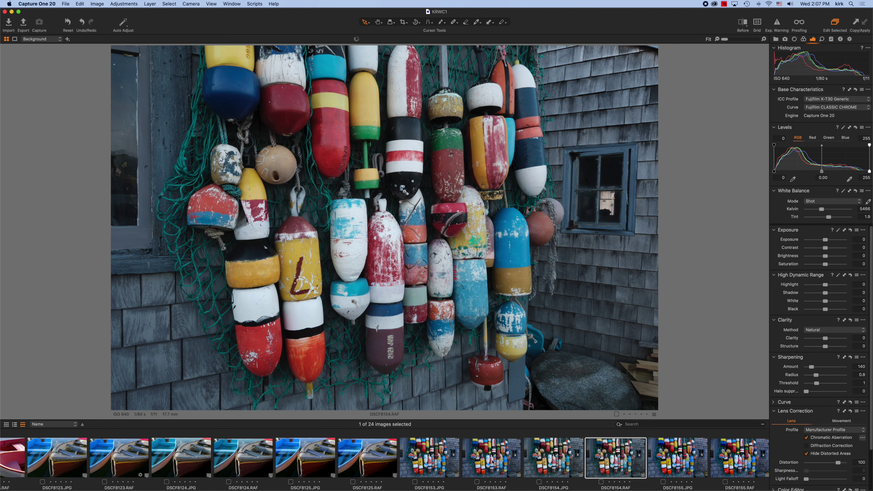
pyautogui.press('Right')
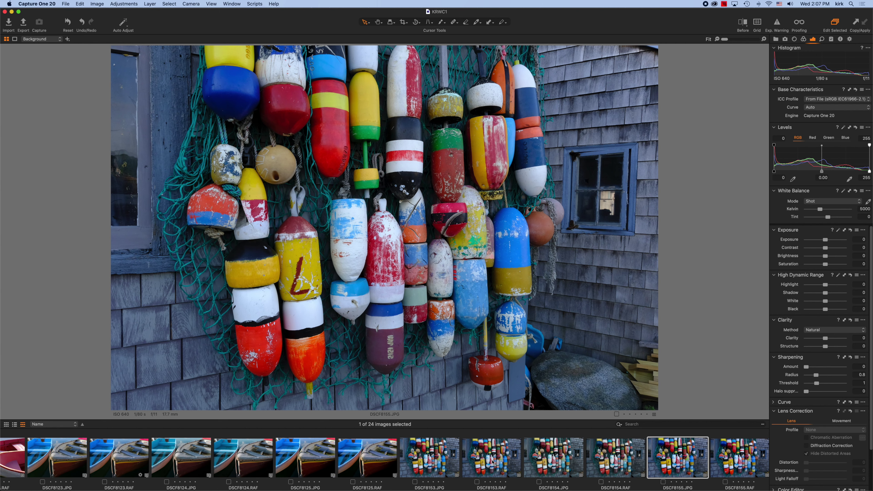
pyautogui.press('Right')
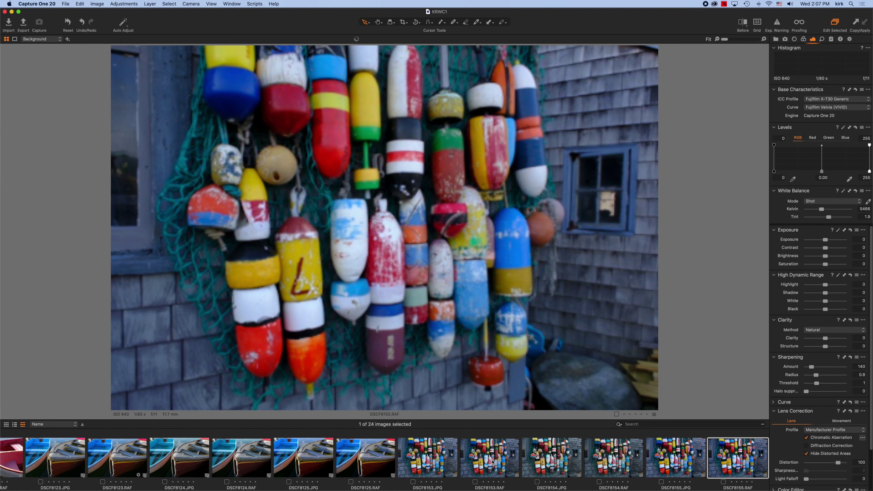